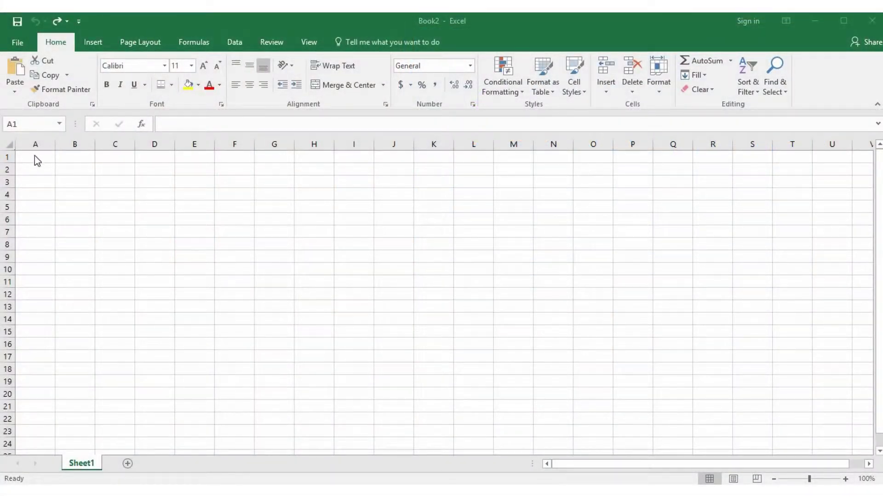
# Enter the heading 'Sales Person' in cell A1.
pyautogui.click(35, 156)
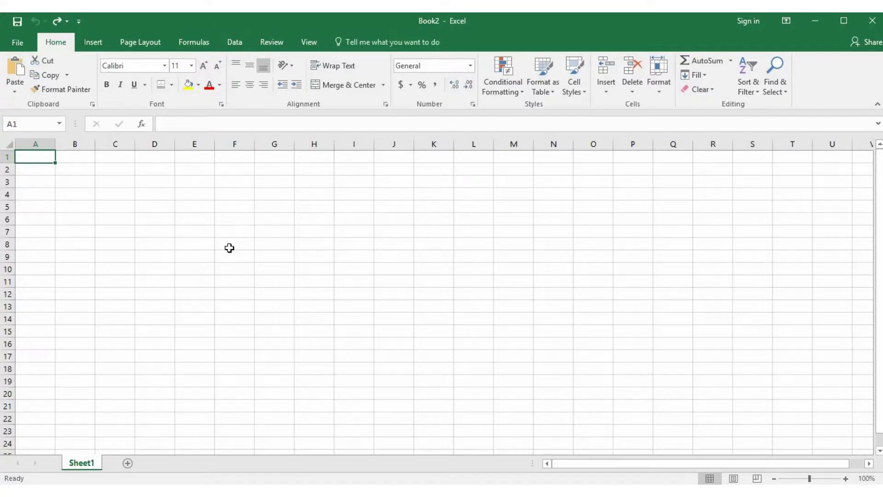
pyautogui.write('Sales Person')
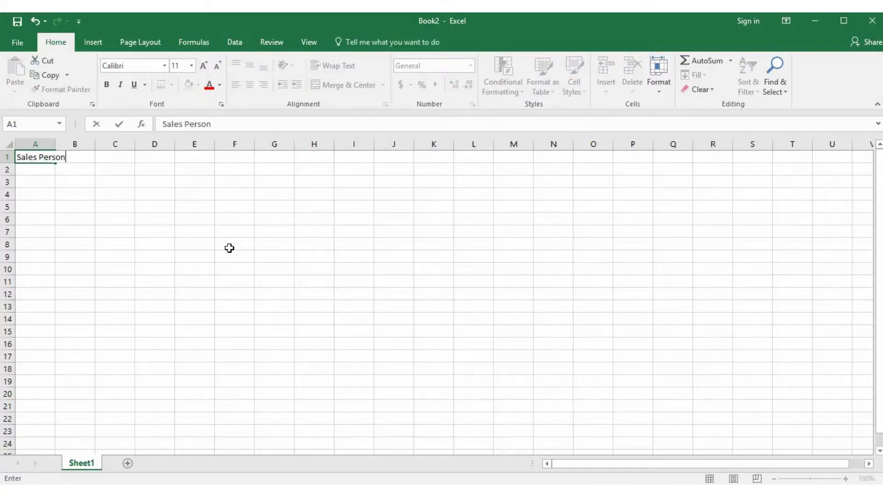
pyautogui.press('Return')
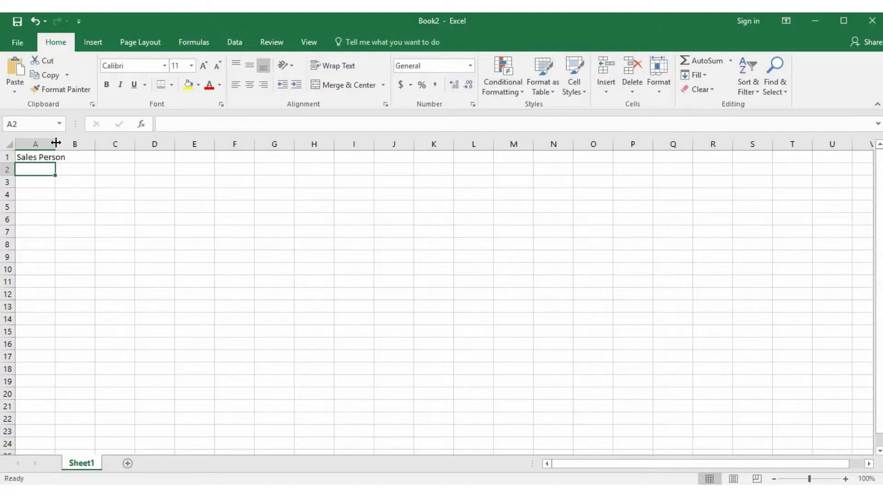
# Widen column A and type five salespeople's names into cells A2 through A6.
pyautogui.moveTo(55, 143); pyautogui.dragTo(141, 144)
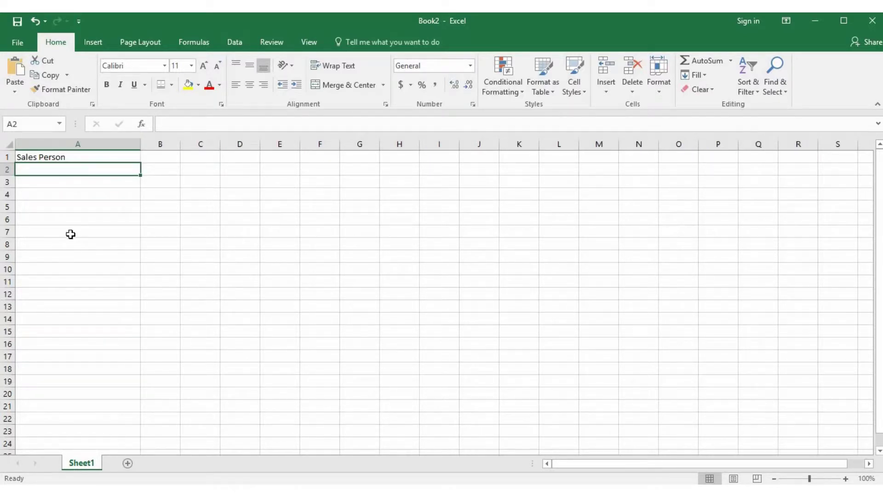
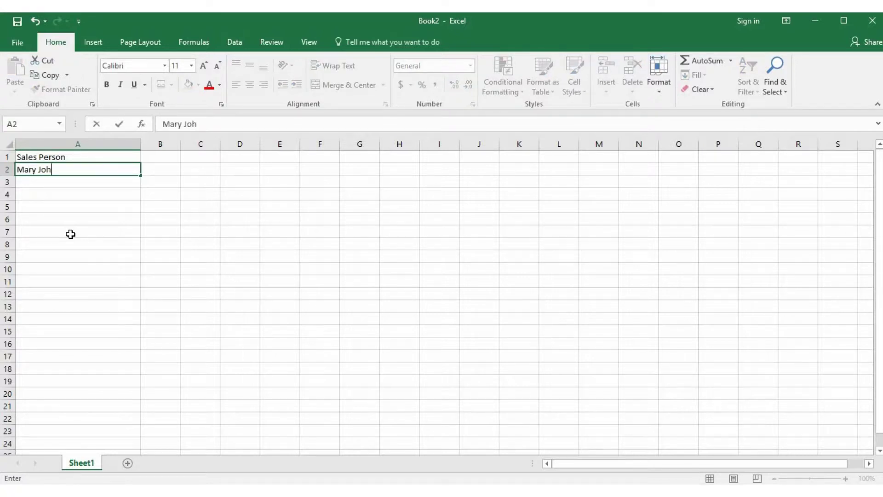
pyautogui.press('Return')
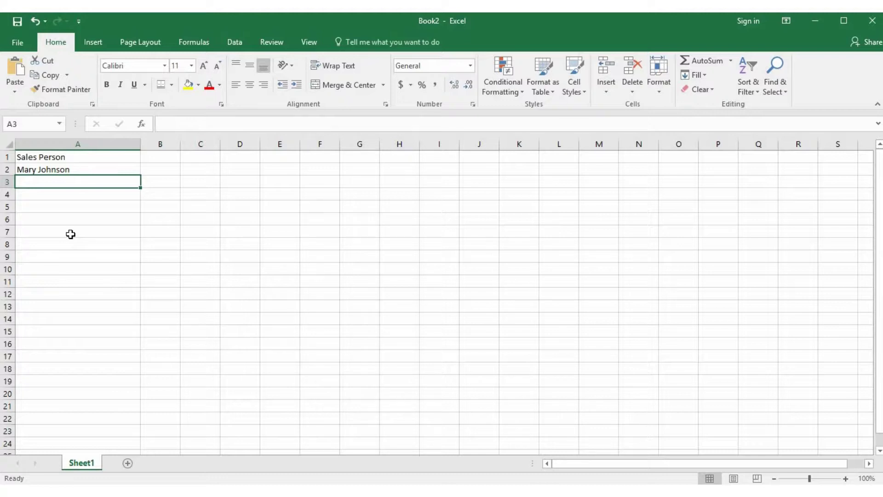
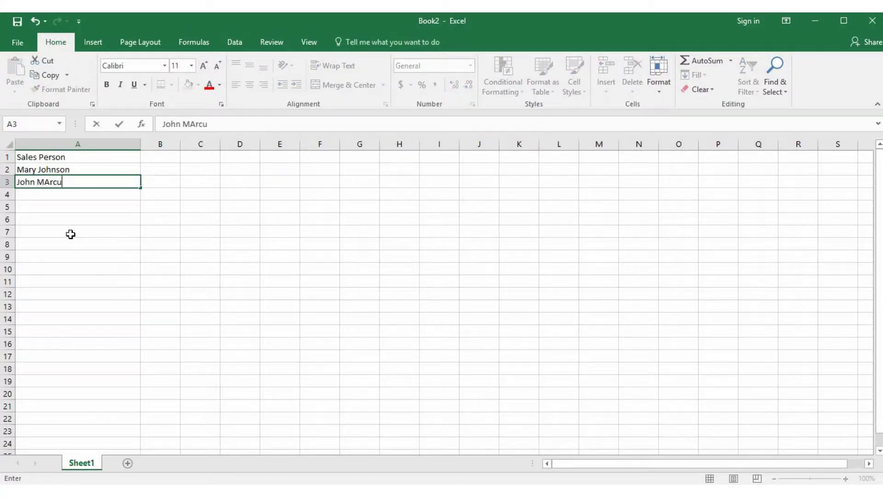
pyautogui.press('Return')
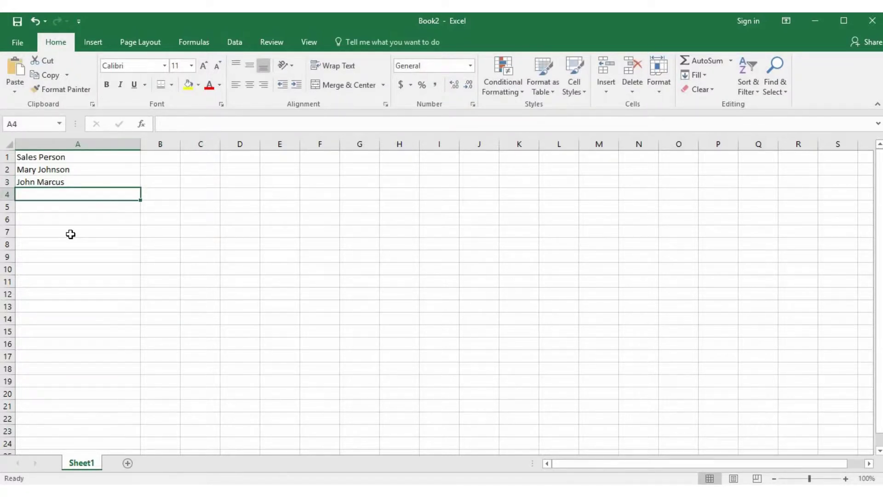
pyautogui.write('Jane Goodall')
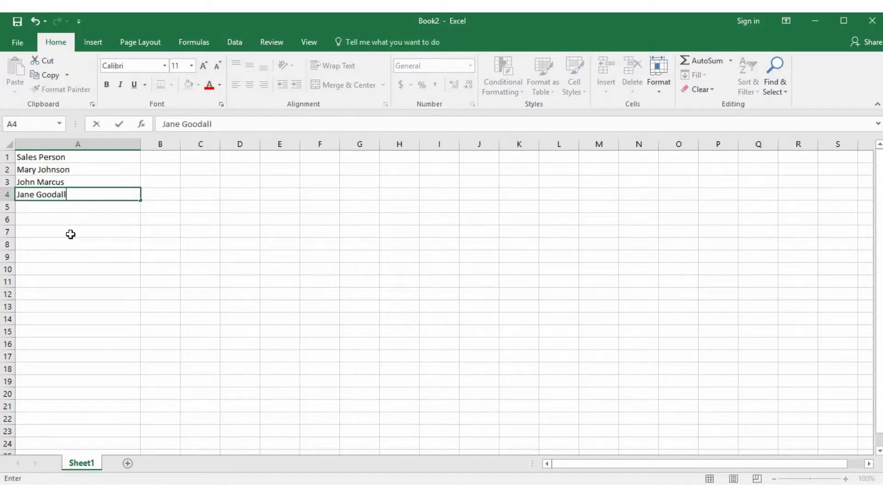
pyautogui.press('Return')
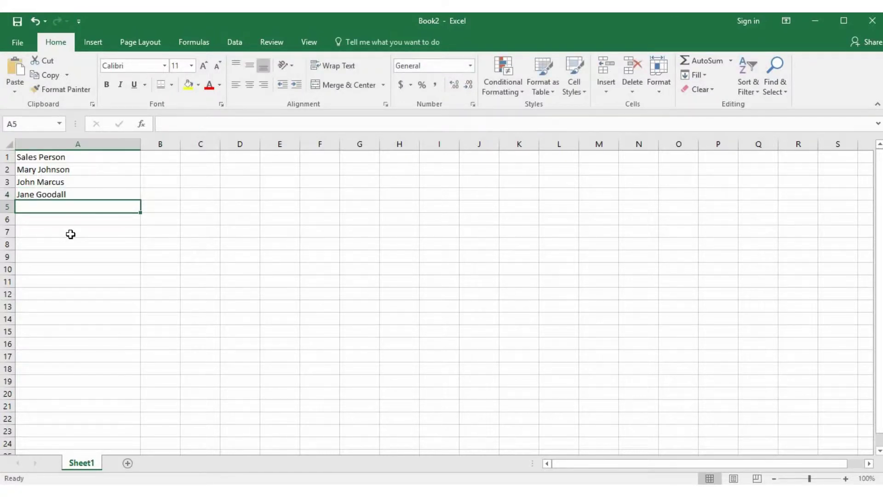
pyautogui.write('Jason W')
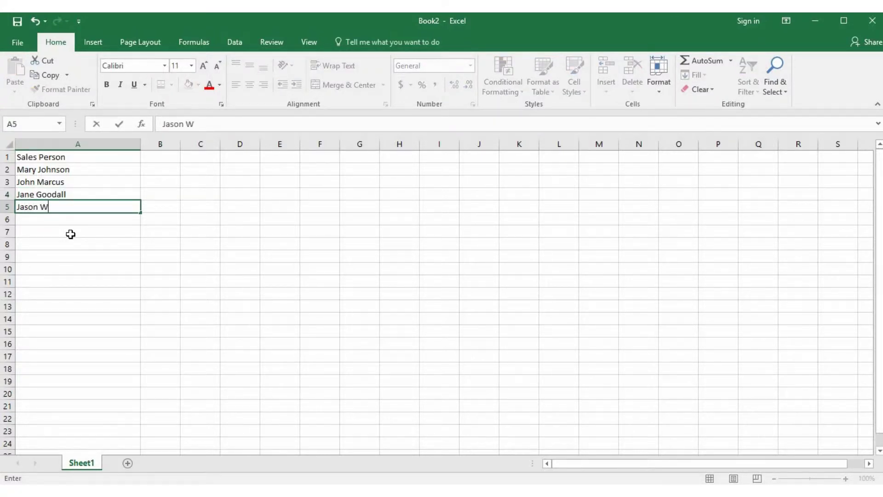
pyautogui.write('itten')
pyautogui.press('Return')
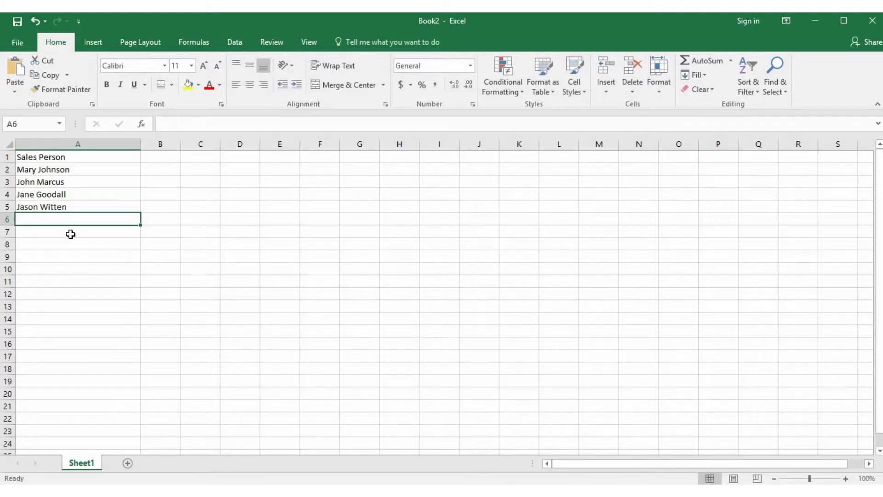
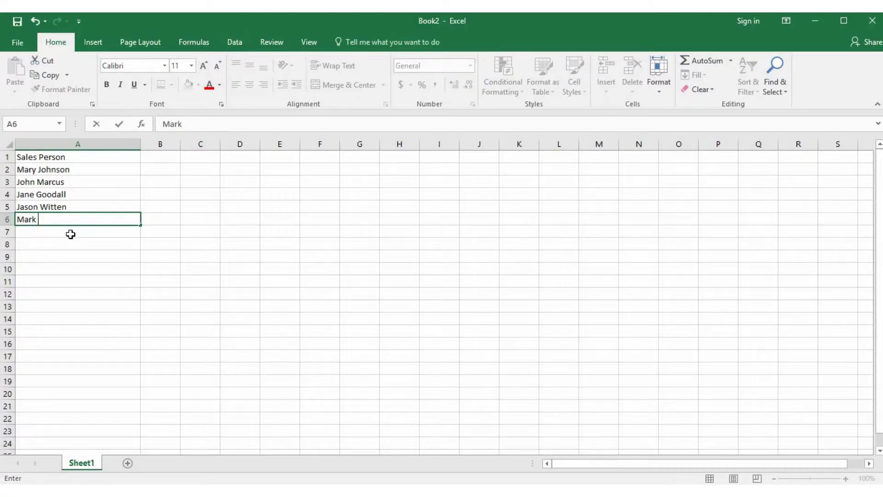
pyautogui.press('Return')
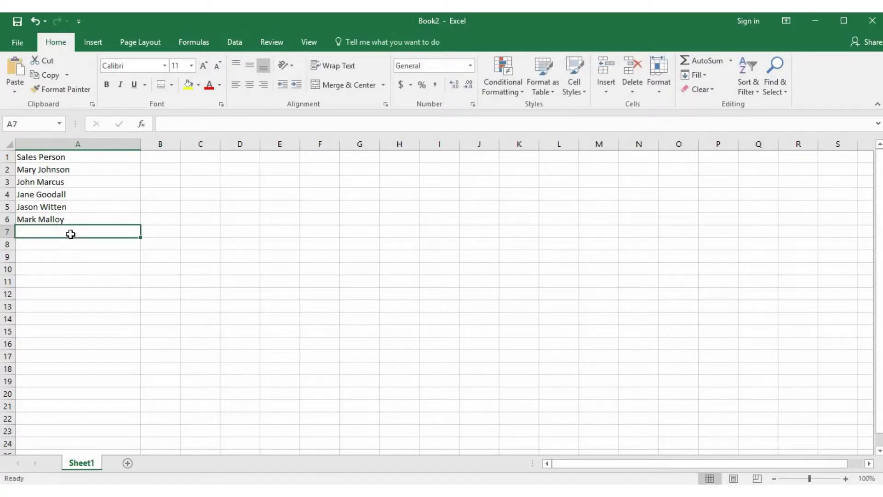
# Add the heading 'Invoice' in cell B1.
pyautogui.click(166, 159)
pyautogui.write('Invoi')
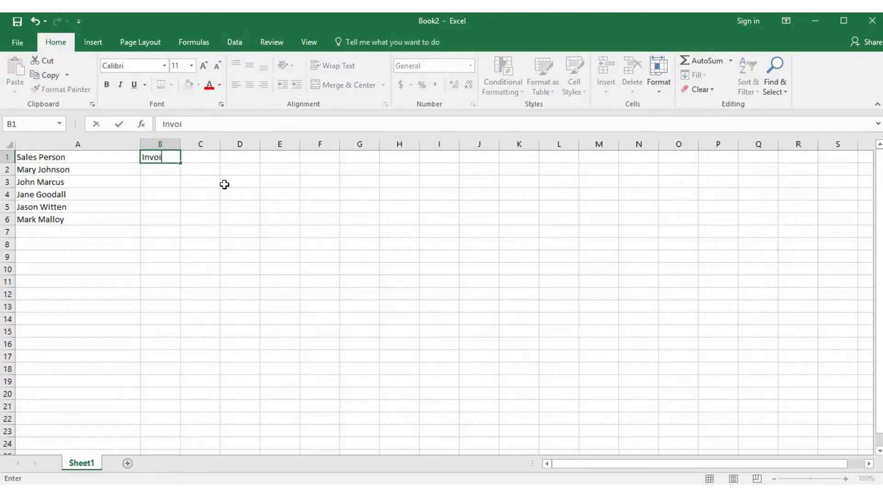
pyautogui.write('ce')
pyautogui.press('Return')
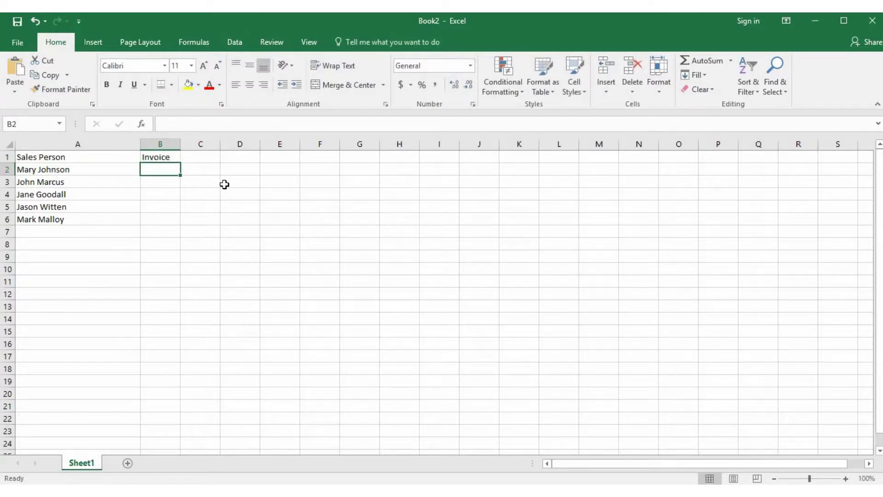
# Enter invoice amounts 5200, 4930, 2900, 3875 and 4625 in B2:B6.
pyautogui.write('5200')
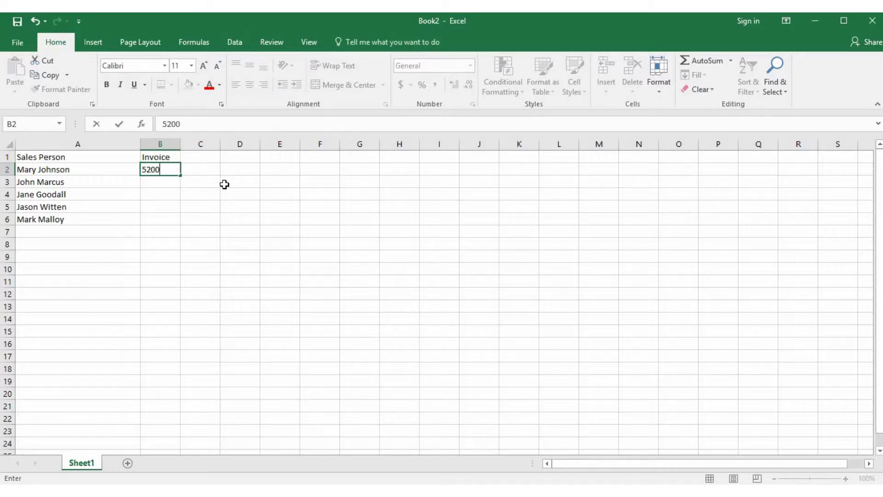
pyautogui.press('Return')
pyautogui.write('4930')
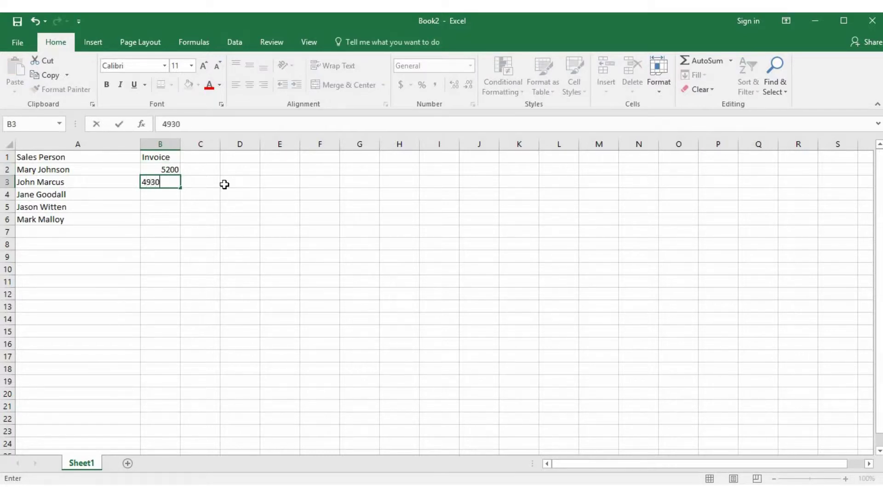
pyautogui.press('Return')
pyautogui.write('2900')
pyautogui.press('Return')
pyautogui.write('3875')
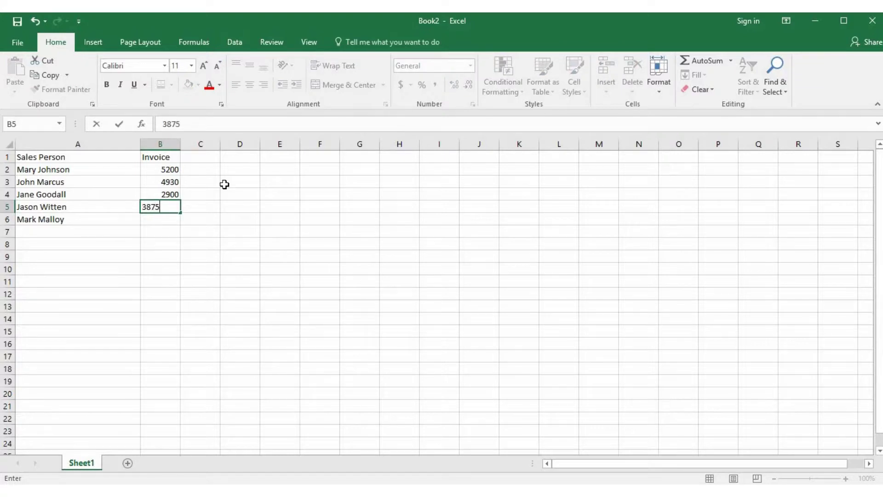
pyautogui.press('Return')
pyautogui.write('4625')
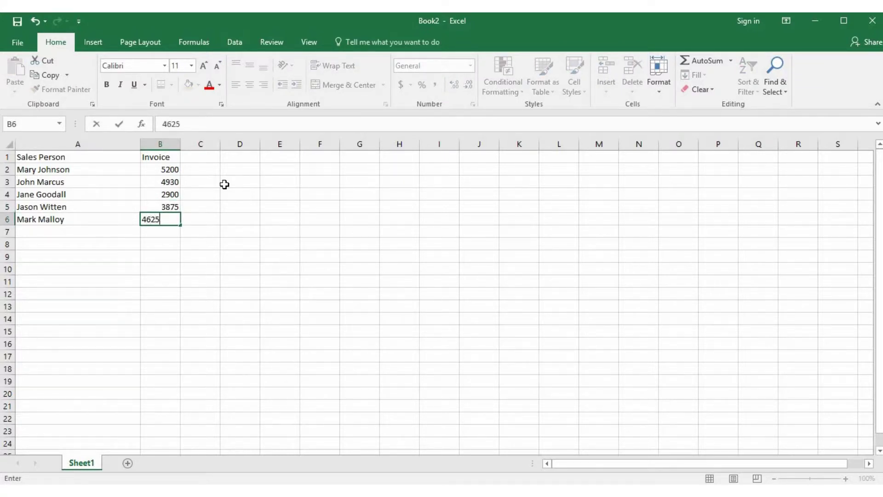
pyautogui.press('Return')
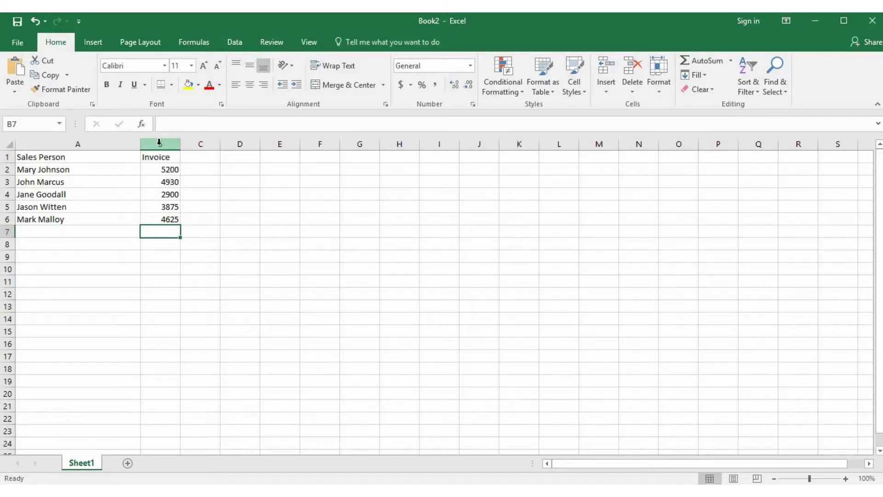
# Format column B as US dollar Accounting with two decimals, e.g. $5,200.00.
pyautogui.click(159, 143)
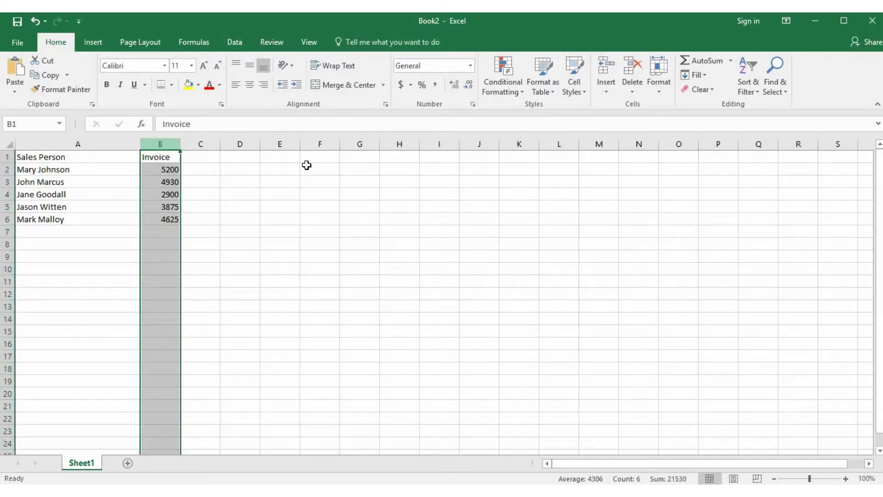
pyautogui.click(413, 89)
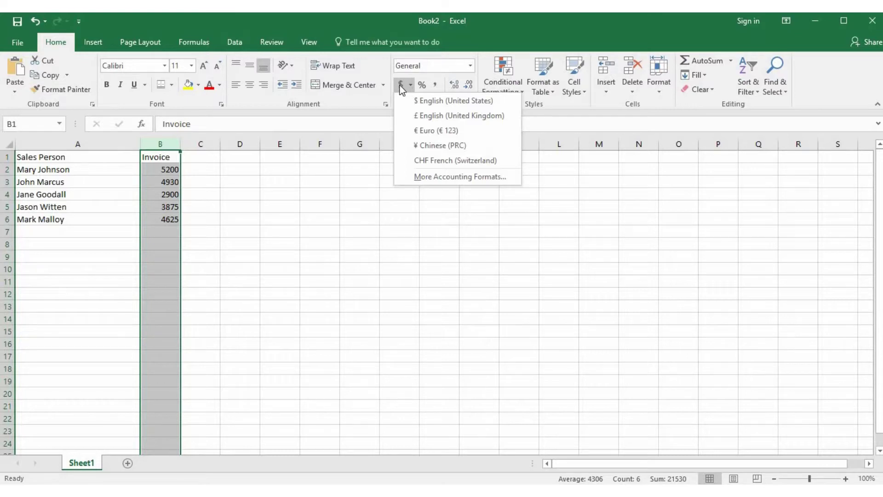
pyautogui.click(400, 86)
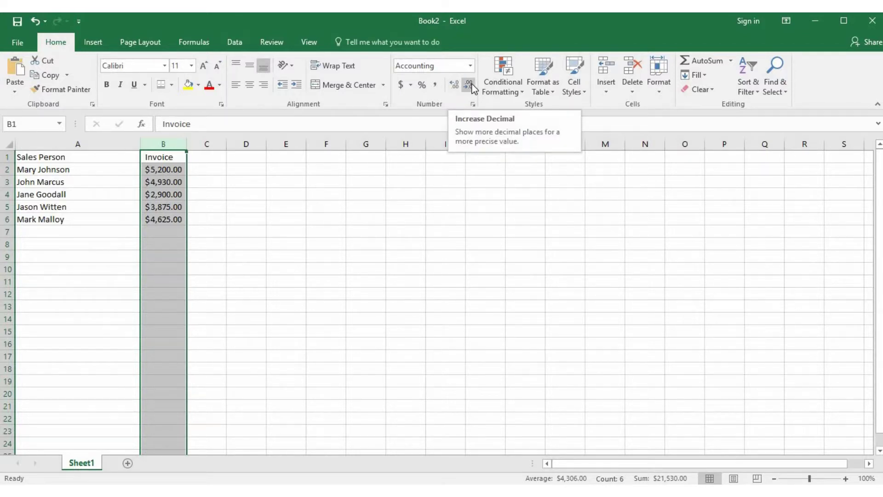
pyautogui.click(456, 86)
pyautogui.click(456, 87)
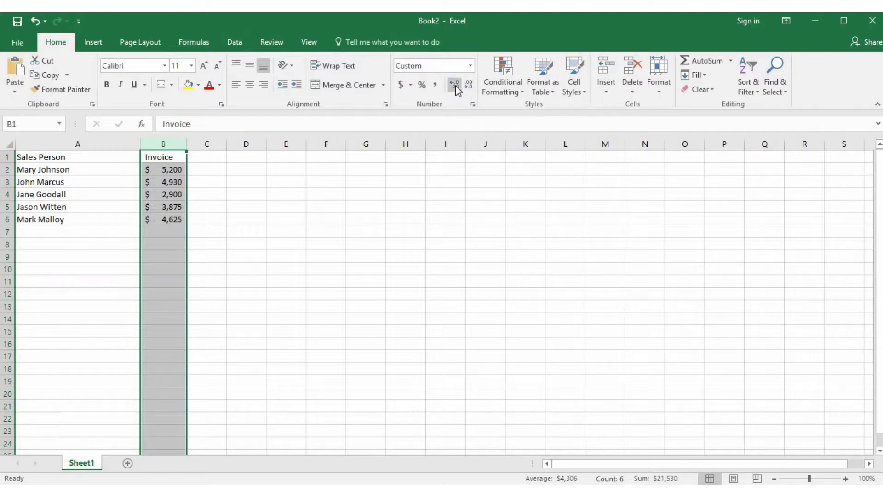
pyautogui.click(456, 87)
pyautogui.click(456, 87)
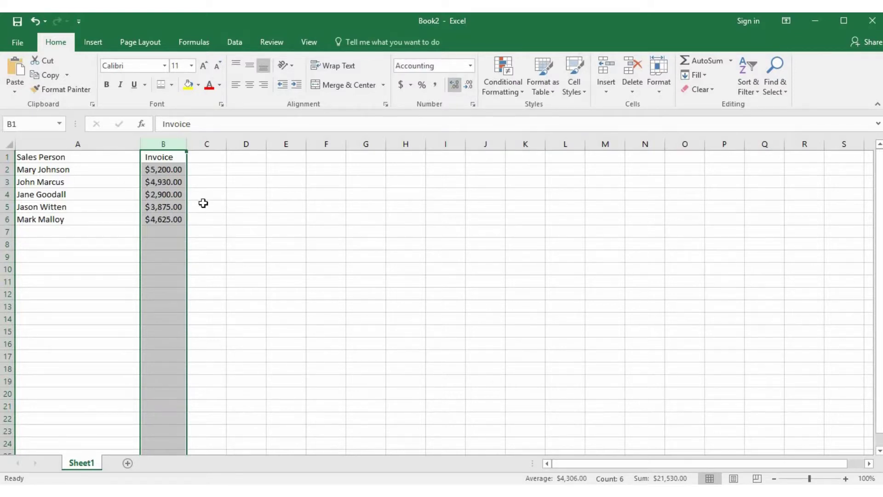
pyautogui.click(163, 231)
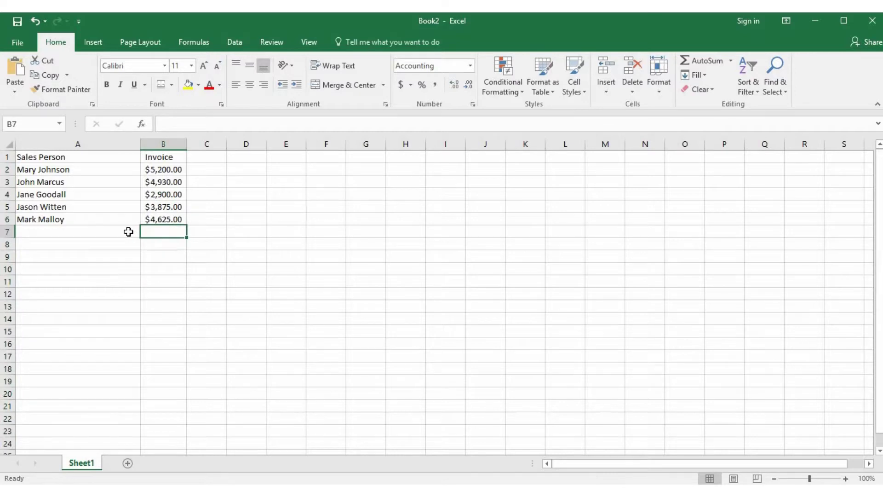
pyautogui.click(129, 231)
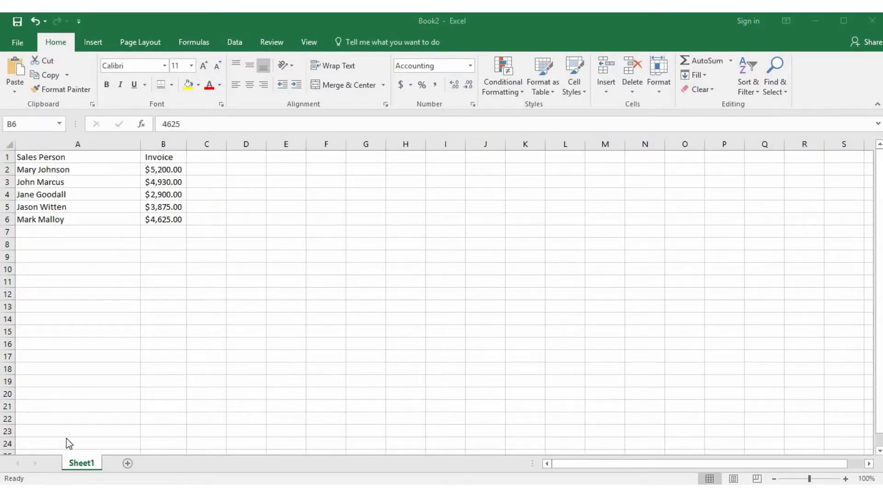
# Label A7 'TOTALS' and AutoSum B2:B6 into B7, totalling $21,530.00.
pyautogui.click(53, 230)
pyautogui.write('TOTALS')
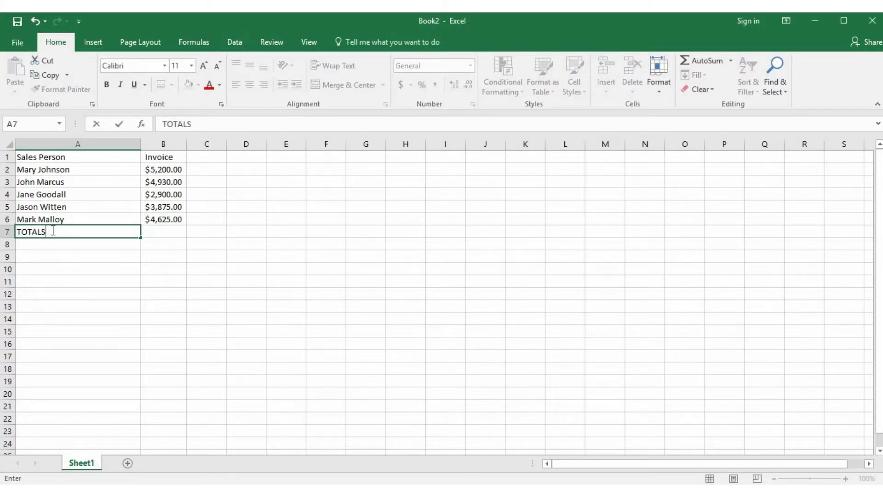
pyautogui.press('Tab')
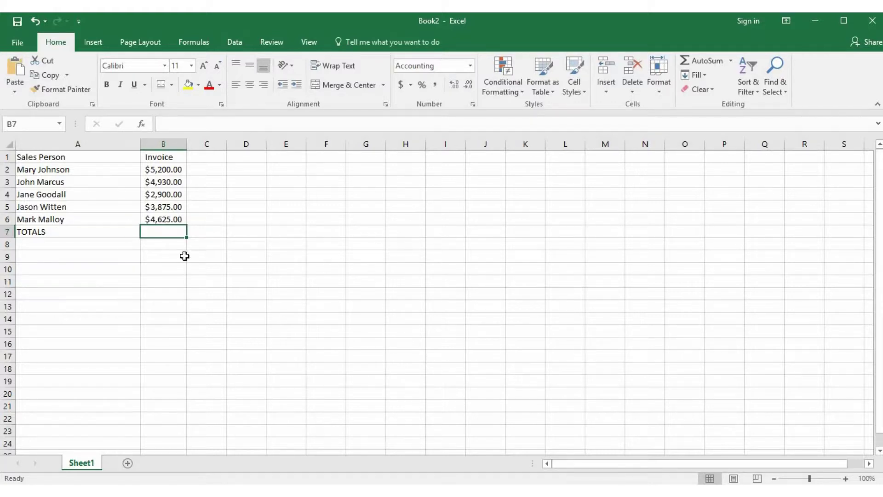
pyautogui.click(715, 60)
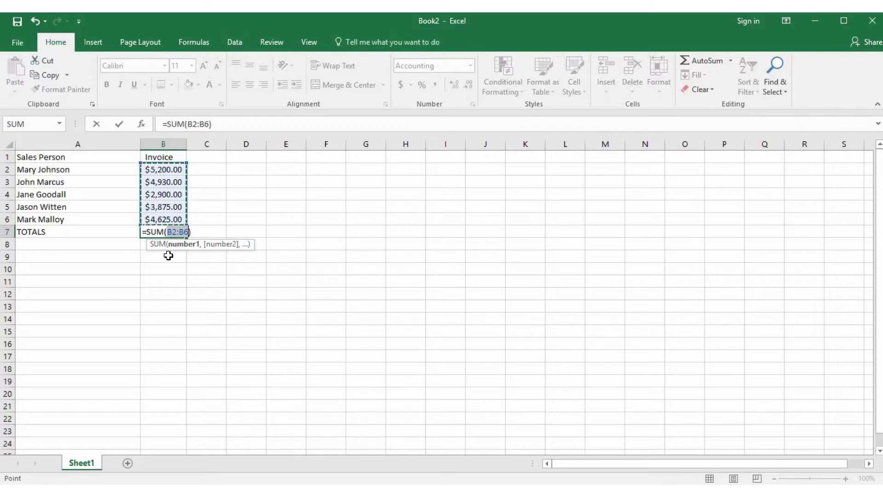
pyautogui.press('Return')
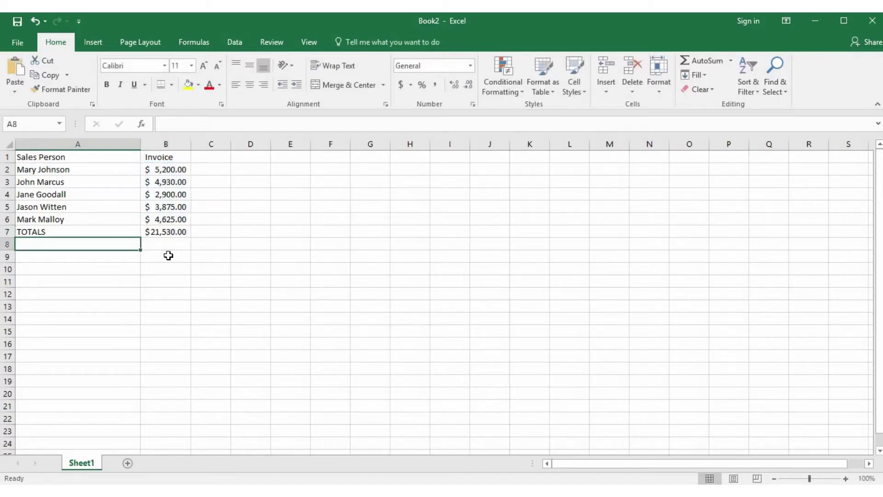
# Bold the TOTALS row cells A7:B7 and the A1:B1 headings.
pyautogui.moveTo(152, 231); pyautogui.dragTo(118, 230)
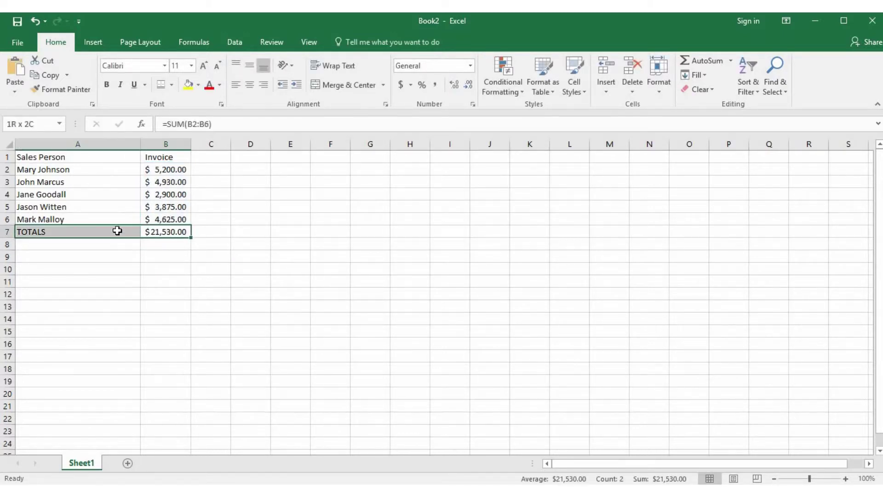
pyautogui.click(106, 84)
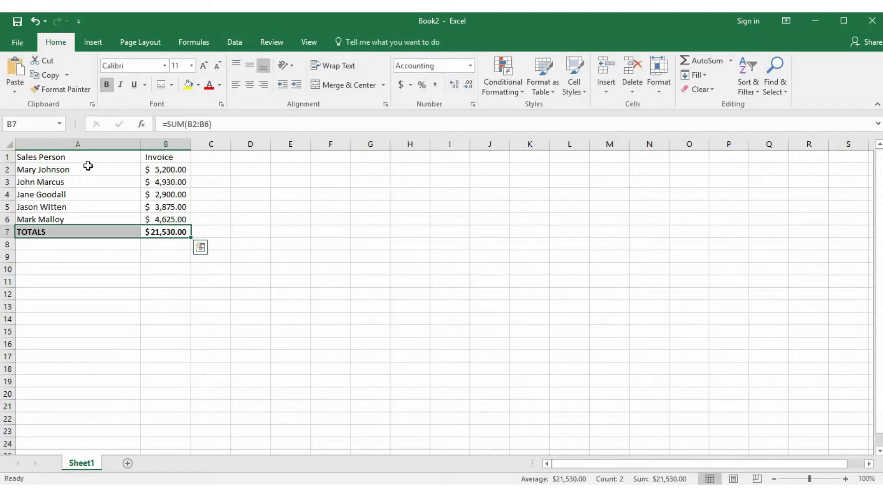
pyautogui.moveTo(132, 154); pyautogui.dragTo(161, 156)
pyautogui.click(106, 84)
pyautogui.click(75, 244)
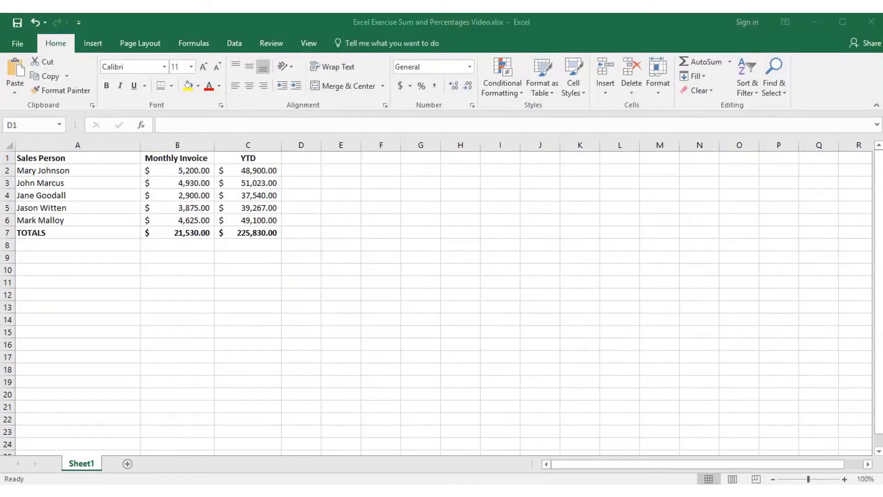
# Enter a '%' heading in D1 and make it bold and centred.
pyautogui.click(310, 156)
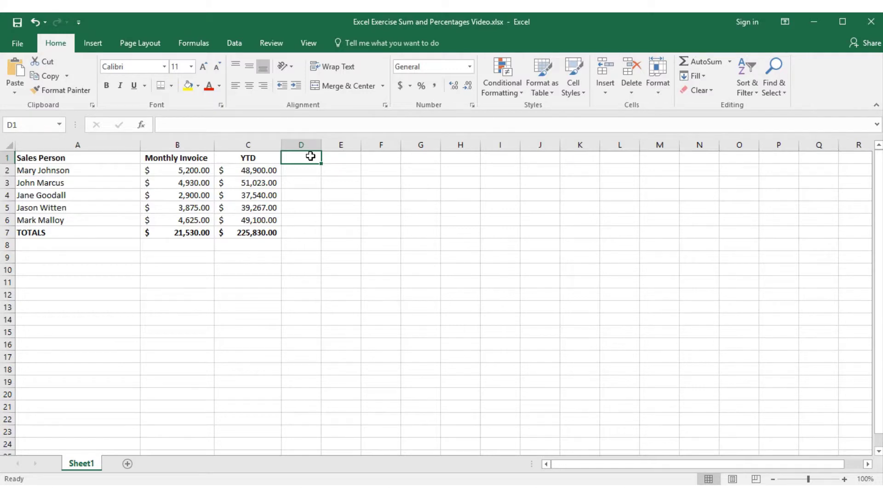
pyautogui.write('%')
pyautogui.press('Return')
pyautogui.click(311, 156)
pyautogui.click(106, 86)
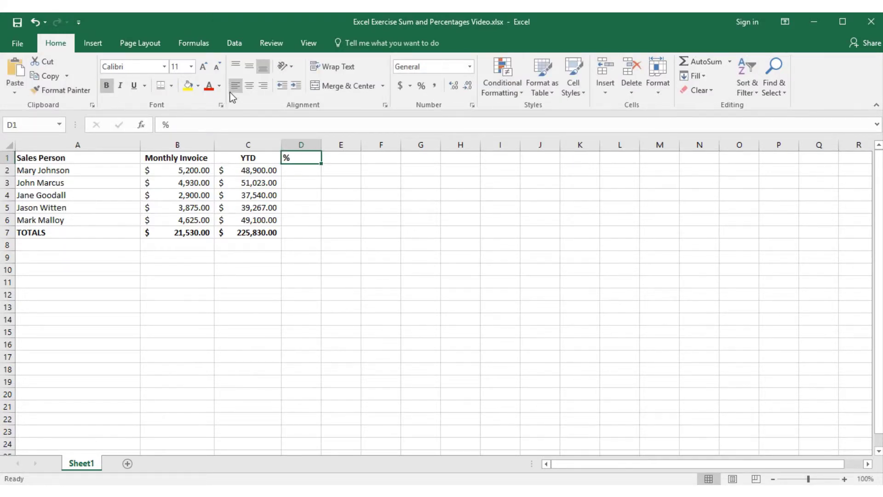
pyautogui.click(252, 91)
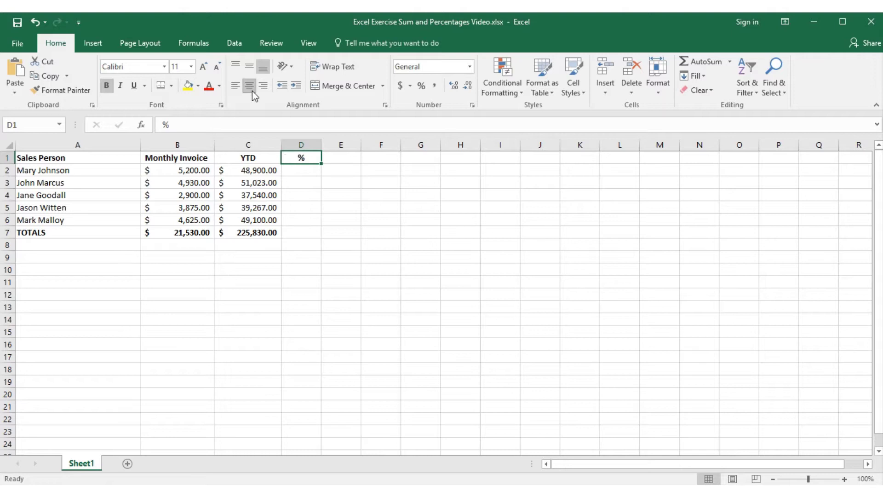
pyautogui.click(307, 170)
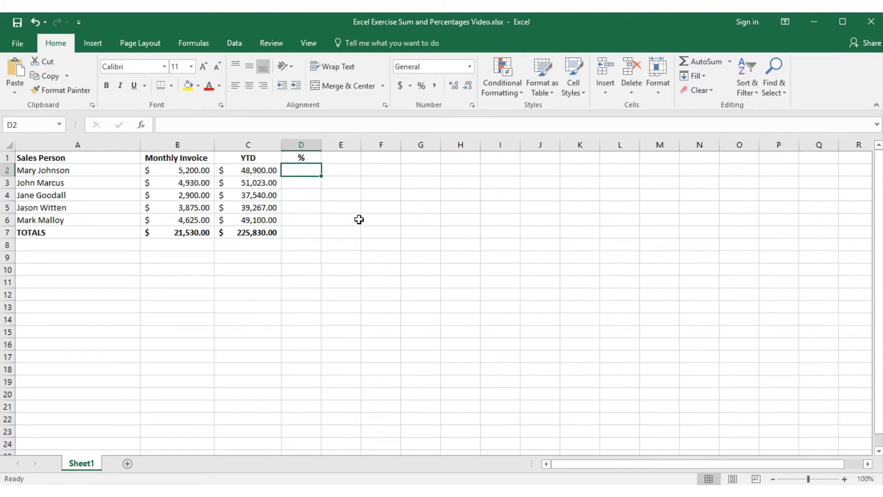
# Enter the formula =B2/C2 in D2, giving 0.106339.
pyautogui.write('=')
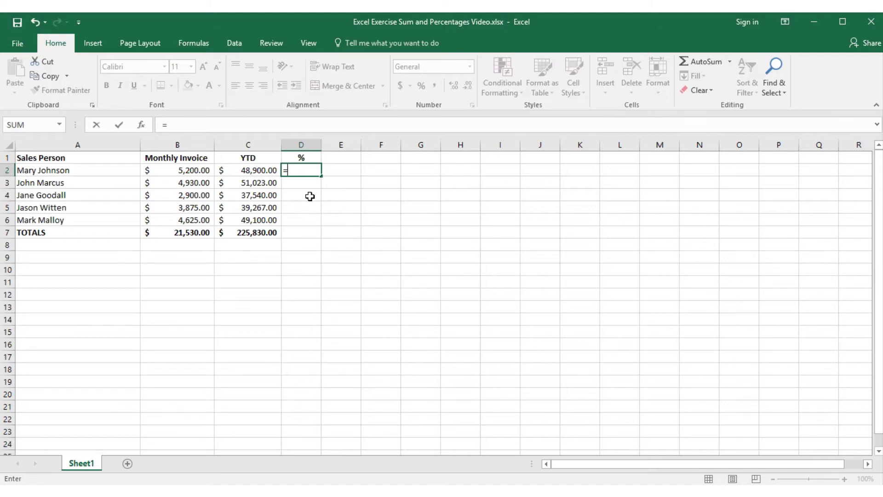
pyautogui.click(175, 172)
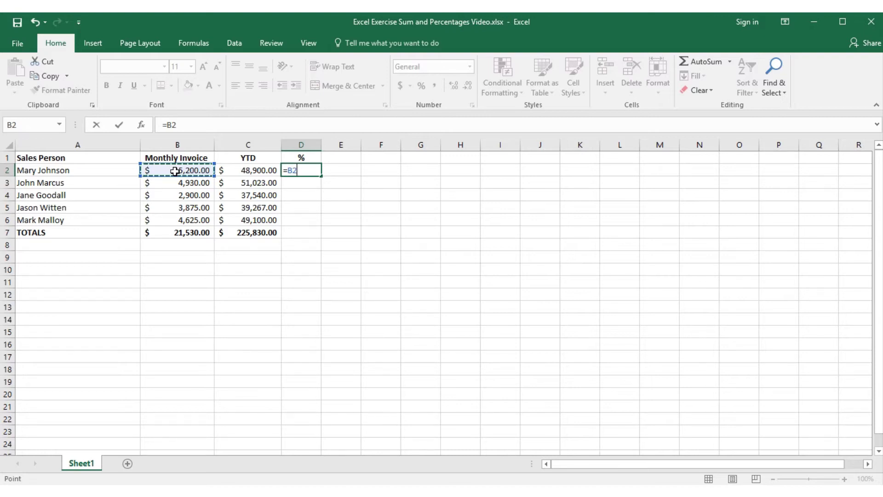
pyautogui.write('/')
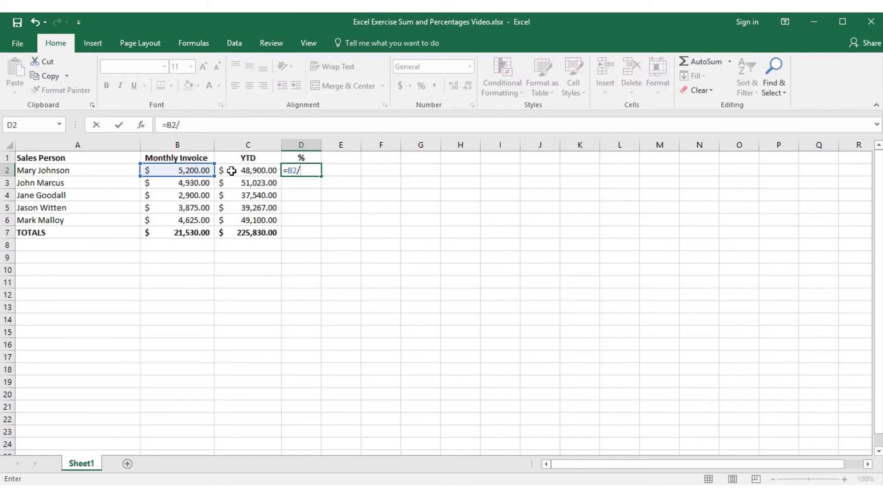
pyautogui.click(232, 171)
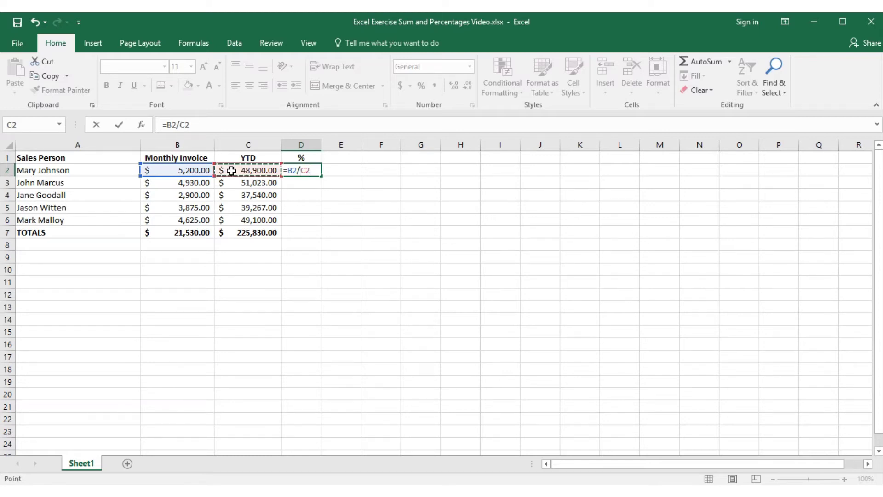
pyautogui.press('Return')
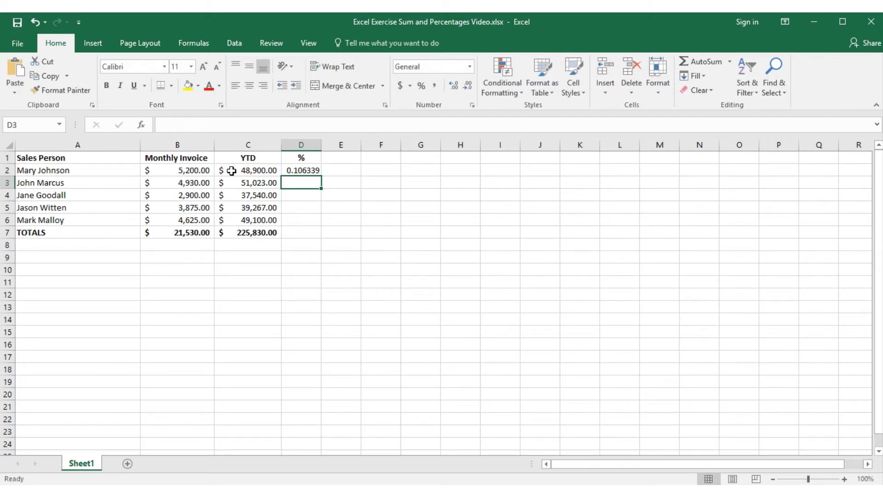
# Format D2 as a percentage with one decimal, showing 10.6%.
pyautogui.click(305, 169)
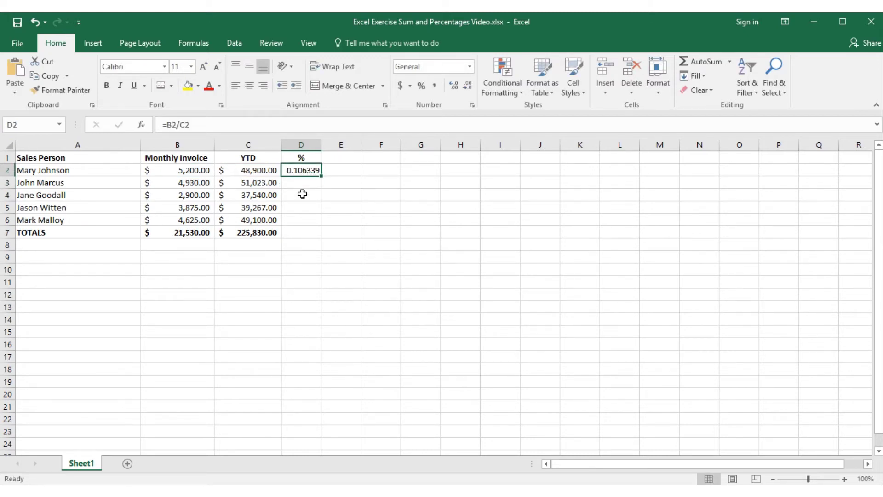
pyautogui.click(421, 88)
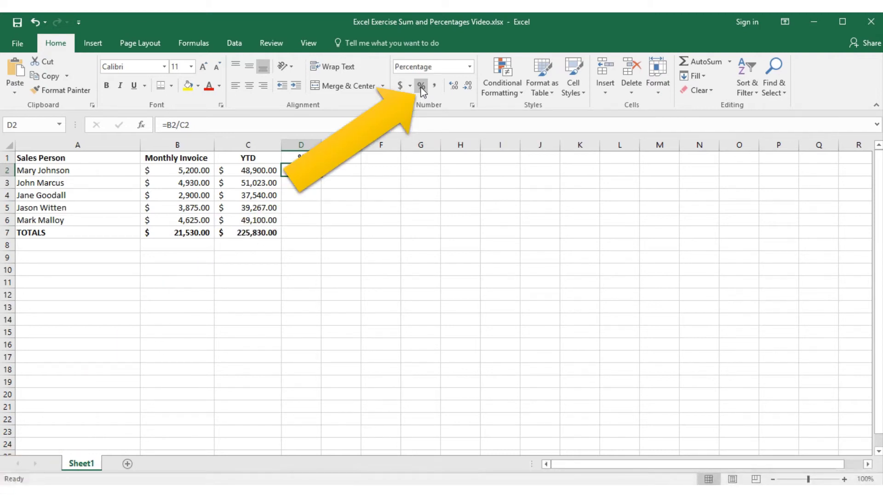
pyautogui.click(454, 86)
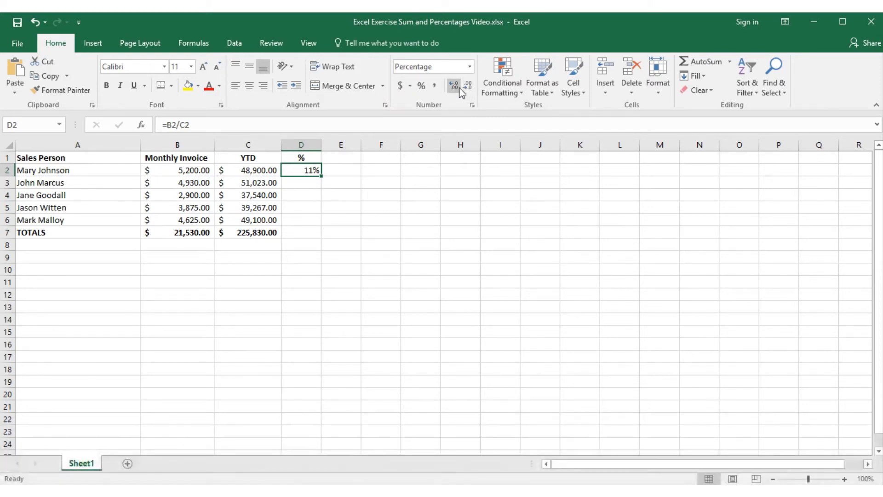
pyautogui.click(457, 87)
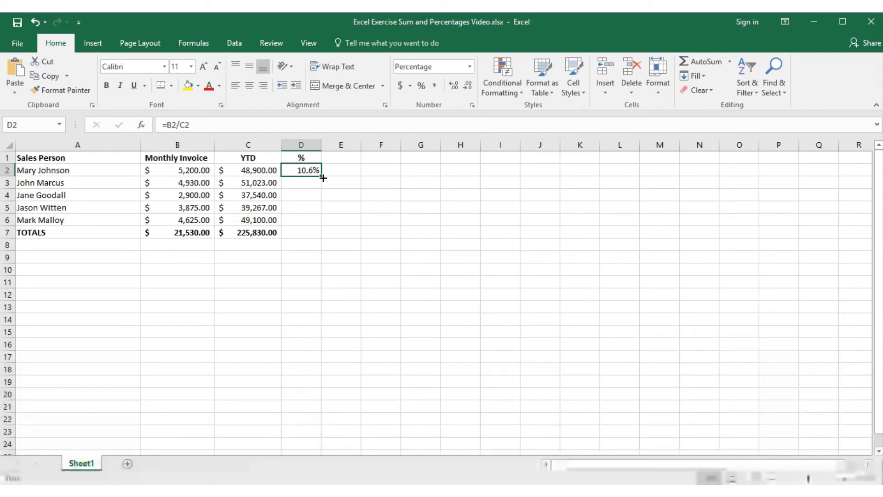
# Fill the D2 formula down to D6, giving 9.7%, 7.7%, 9.9% and 9.4%.
pyautogui.moveTo(323, 179); pyautogui.dragTo(322, 230)
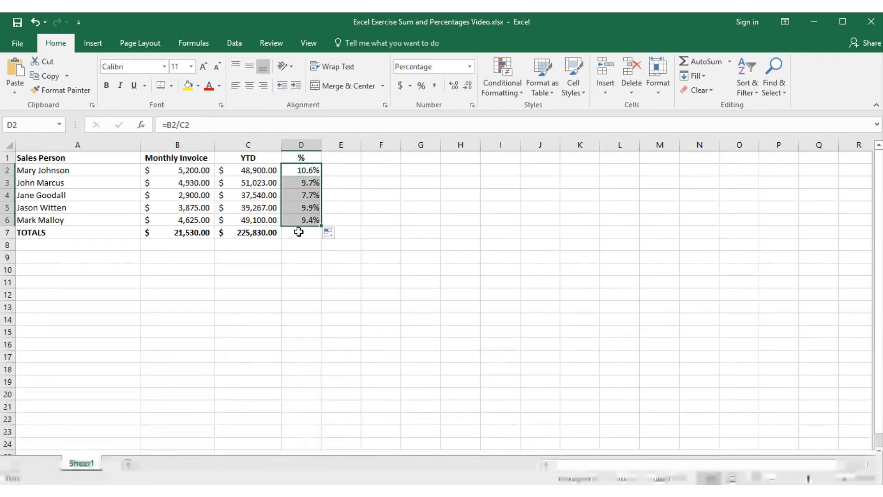
pyautogui.click(299, 233)
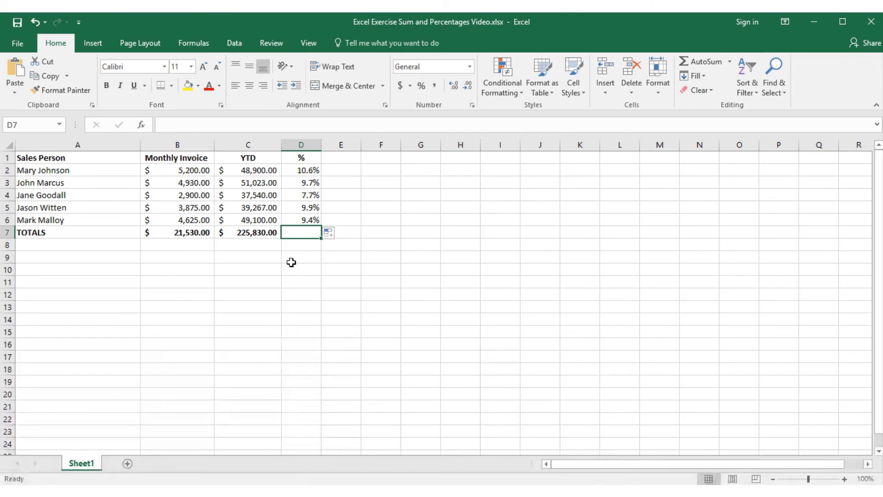